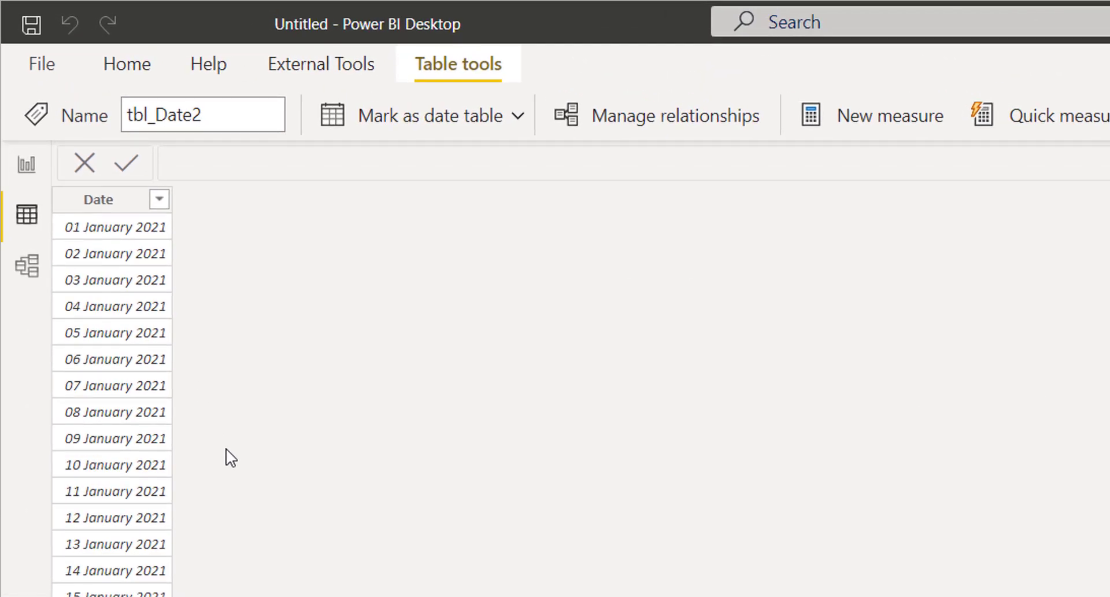
- Scroll through tbl_Date2's Date rows, from 01 January 2021 into February 2021
scroll(231, 458, down, 9)
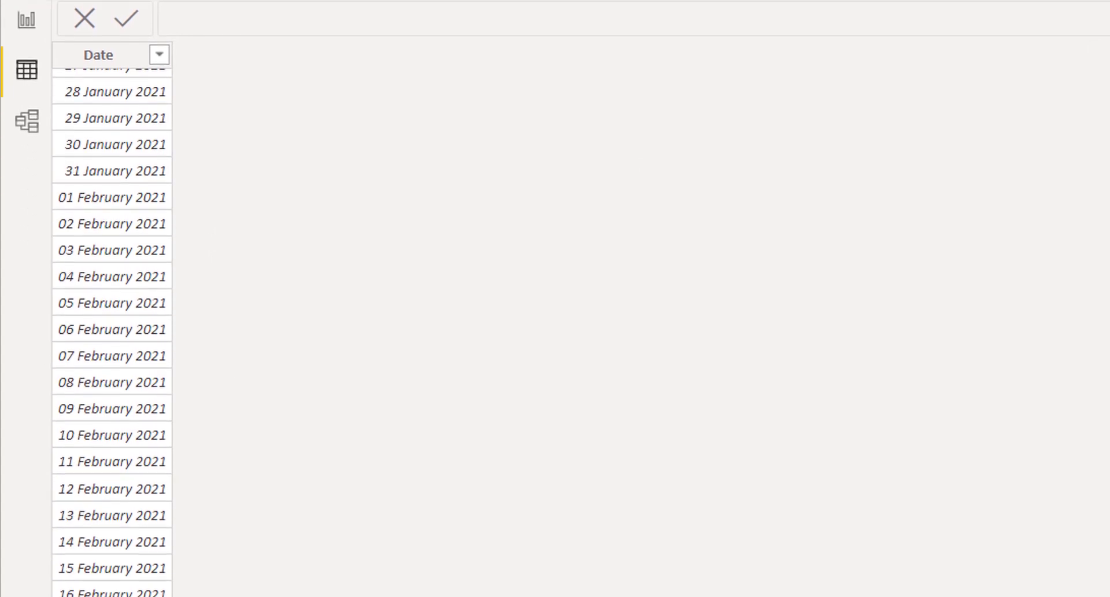
scroll(139, 362, up, 9)
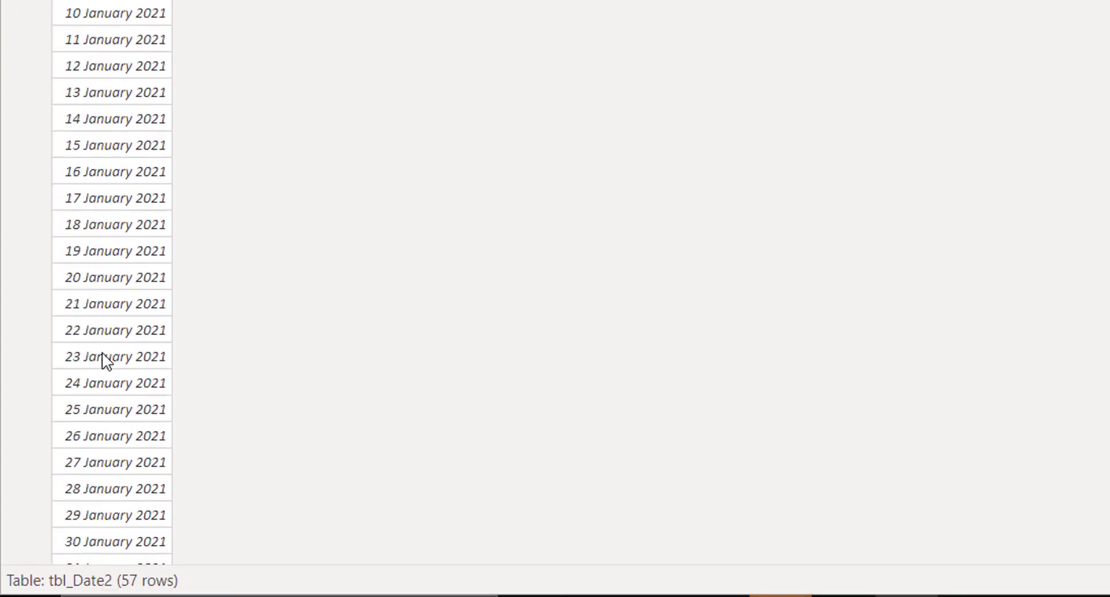
- Add Column = STARTOFMONTH(tbl_Date2[Date]), showing 01-01-2021 for January and 01-02-2021 for February
click(1066, 117)
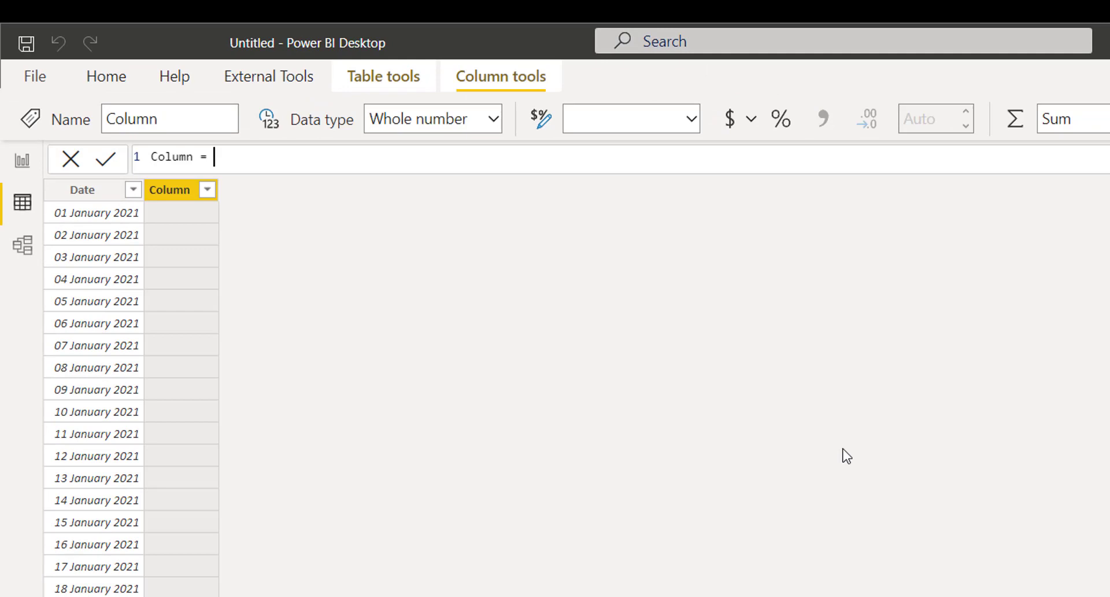
text(startof)
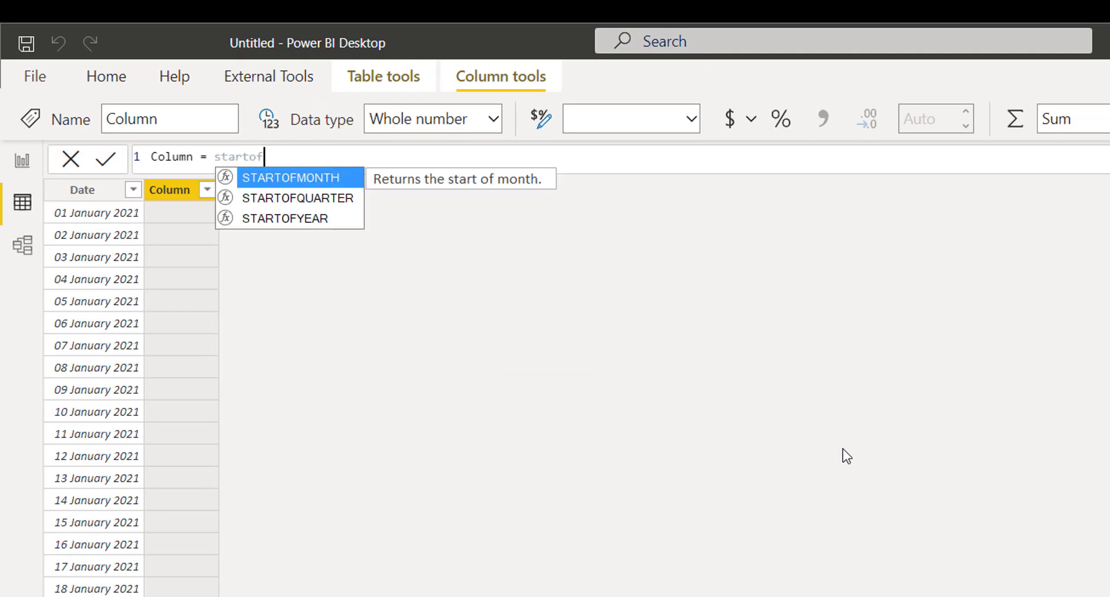
key(Tab)
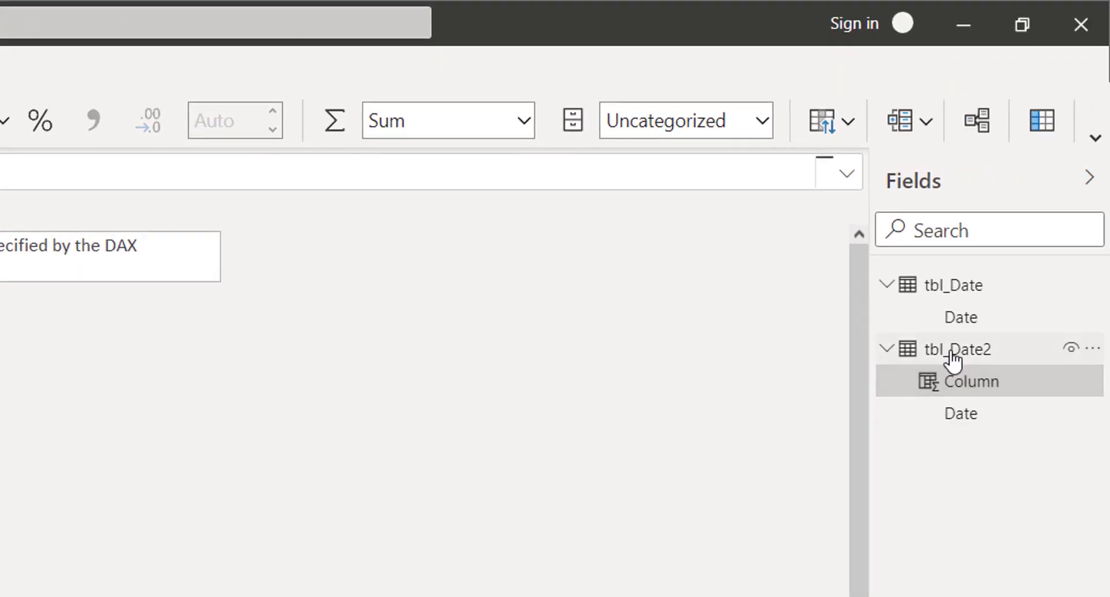
mouse_move(1001, 364)
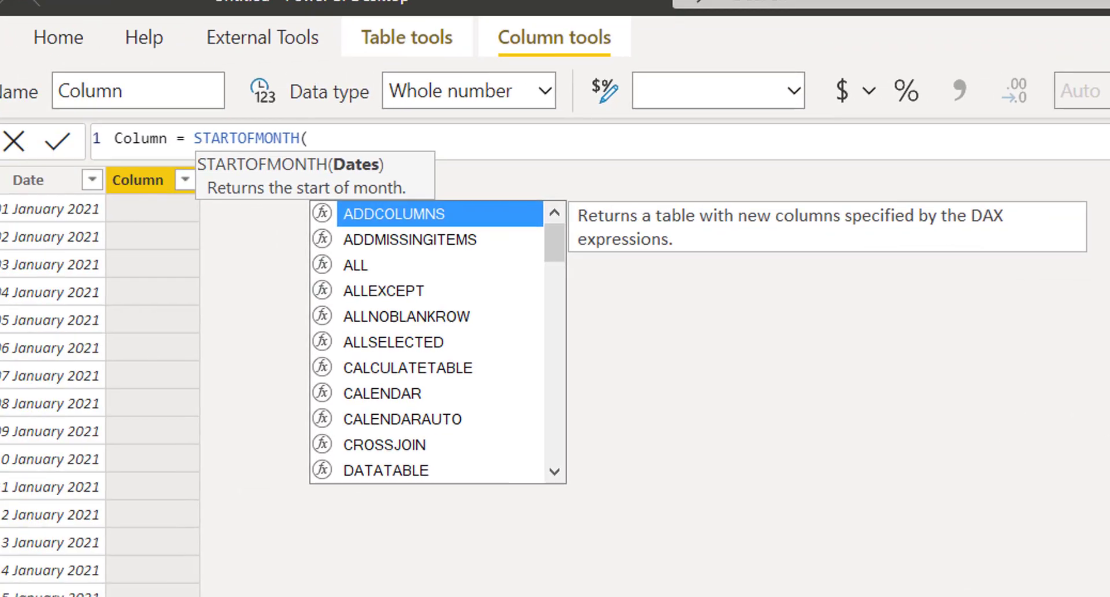
text(t)
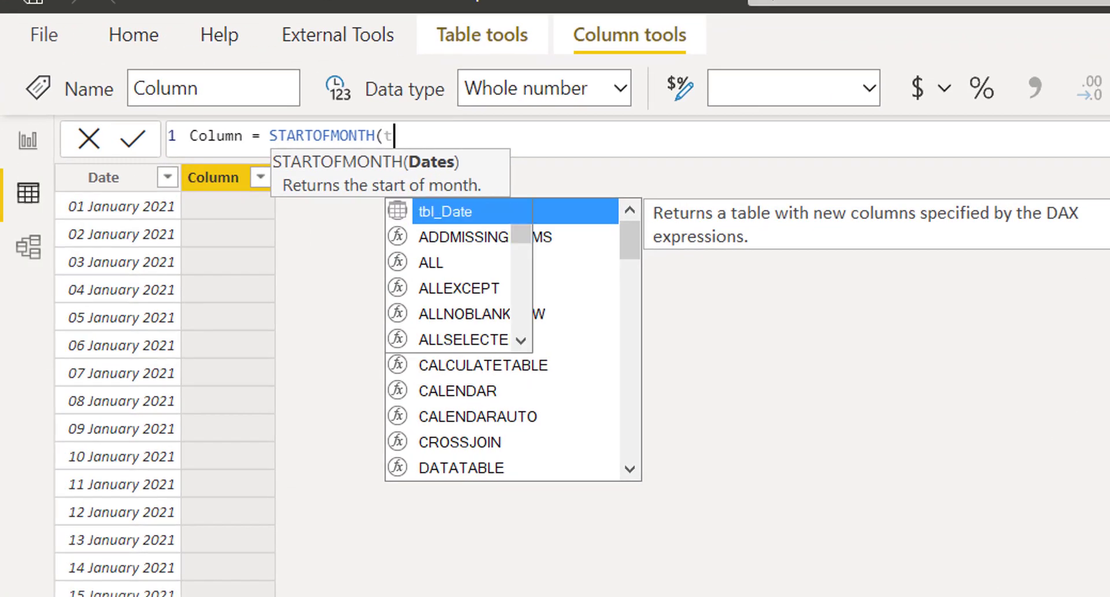
text(bl)
key(Down)
key(Down)
key(Down)
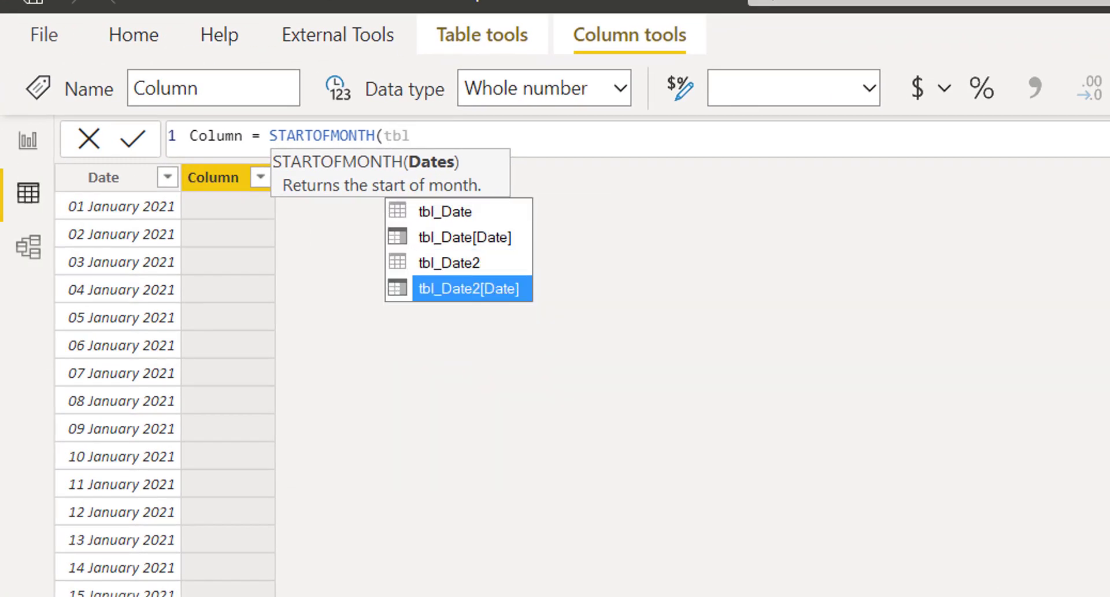
key(Tab)
text())
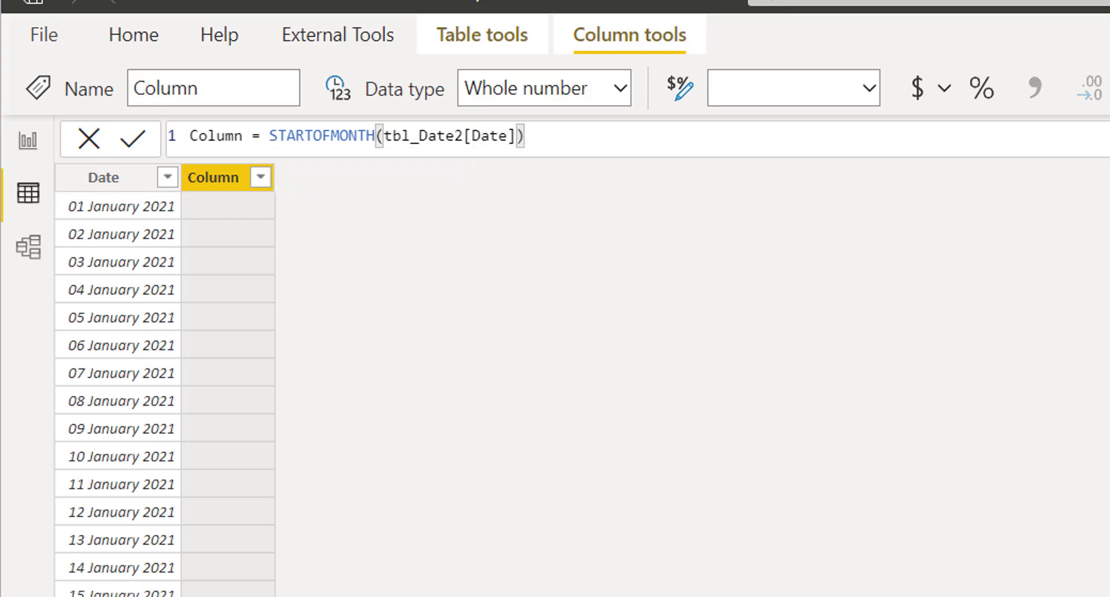
key(Return)
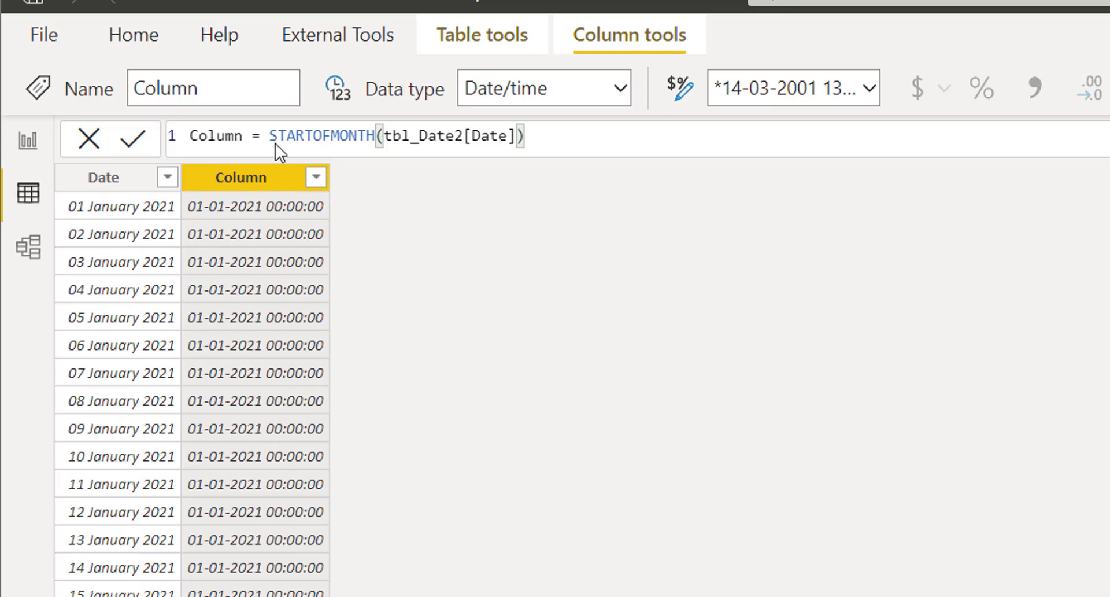
scroll(298, 589, down, 9)
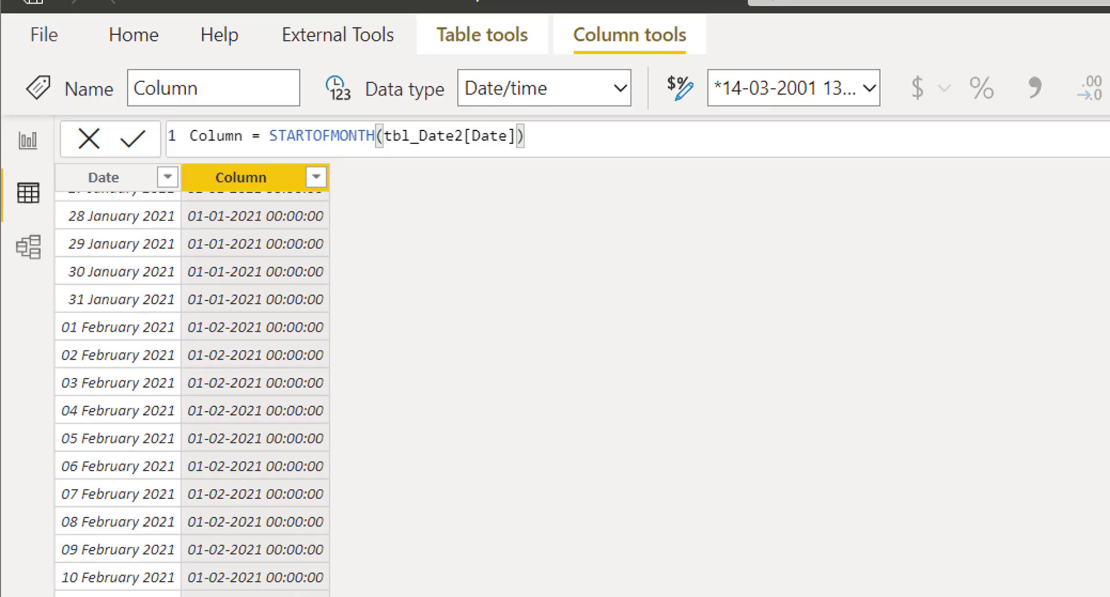
scroll(200, 575, up, 9)
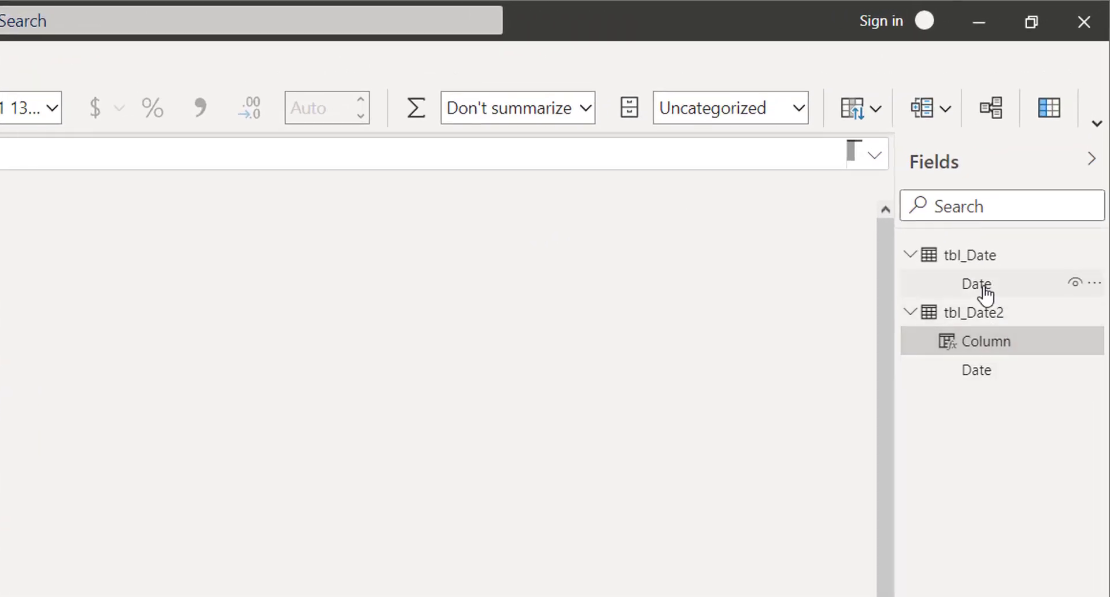
- Add Column = STARTOFMONTH(tbl_Date[Date]) to tbl_Date, giving 11-06-2020 for June and 03-07-2020 for July
click(978, 284)
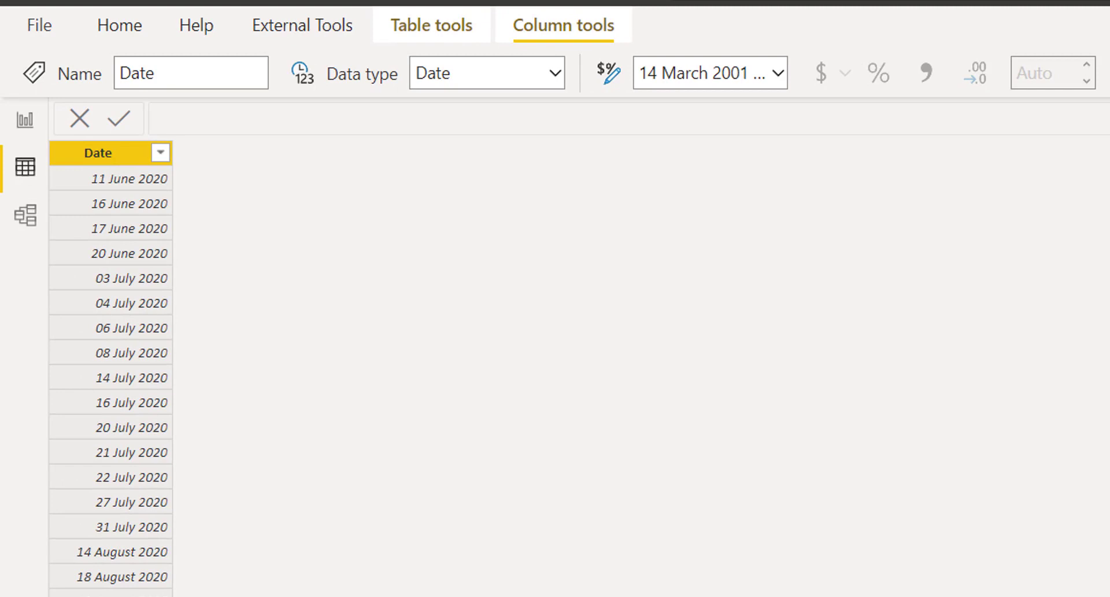
click(1105, 73)
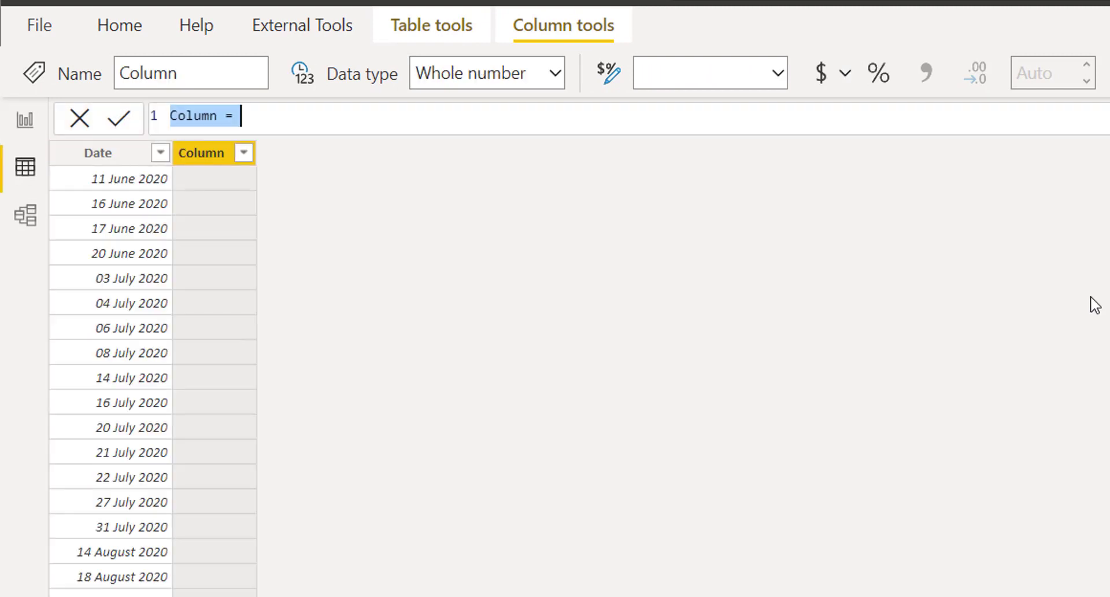
key(End)
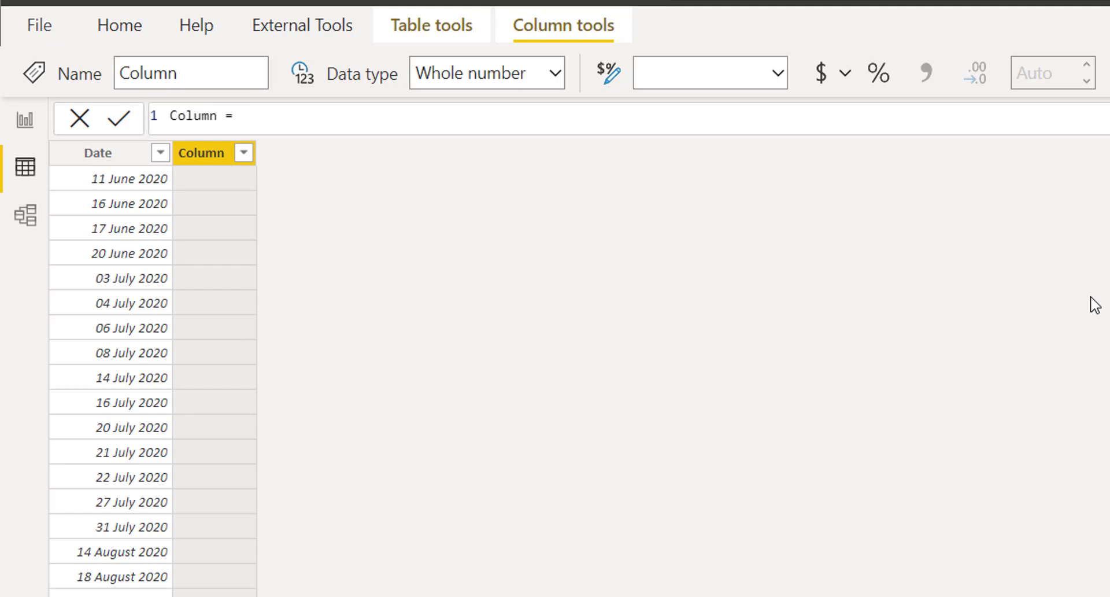
text(Start)
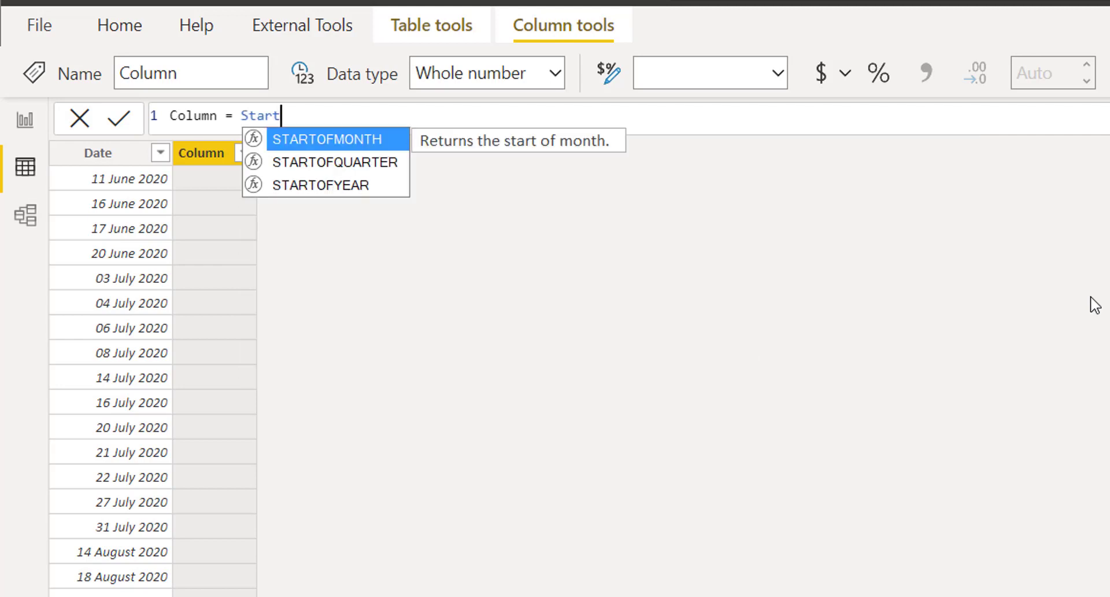
key(Tab)
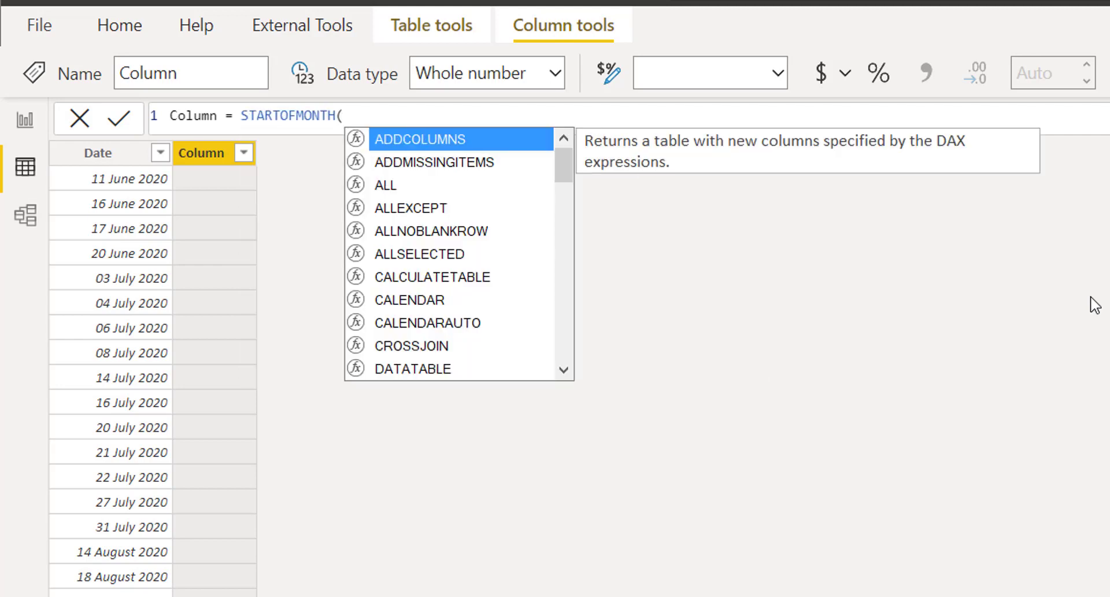
text(date)
key(Down)
key(Down)
key(Down)
key(Down)
key(Down)
key(Down)
key(Down)
key(Down)
key(Down)
key(Down)
key(Down)
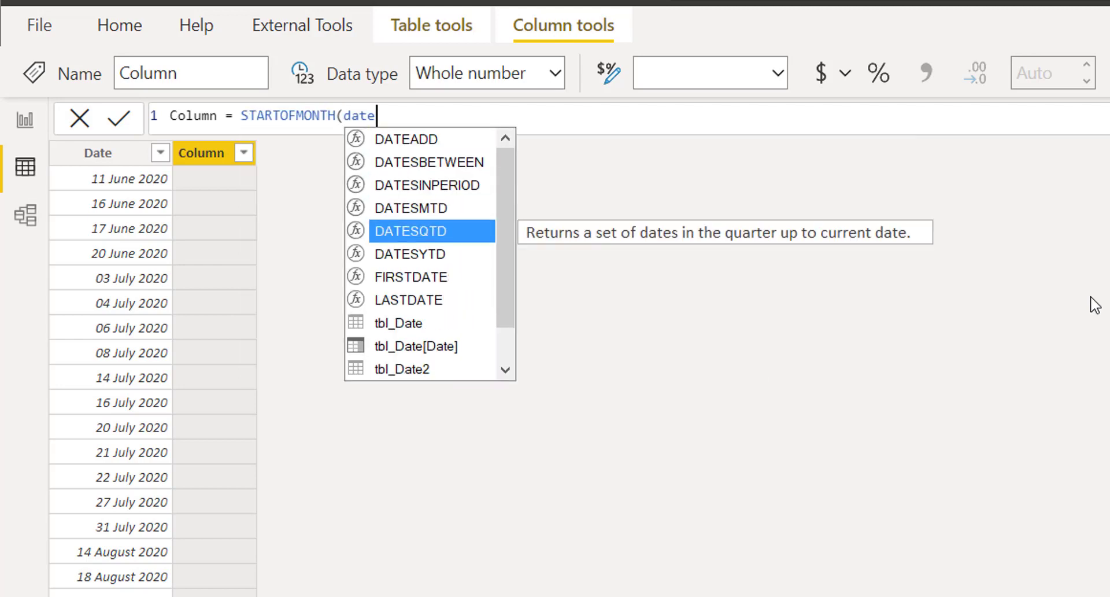
key(Up)
key(Up)
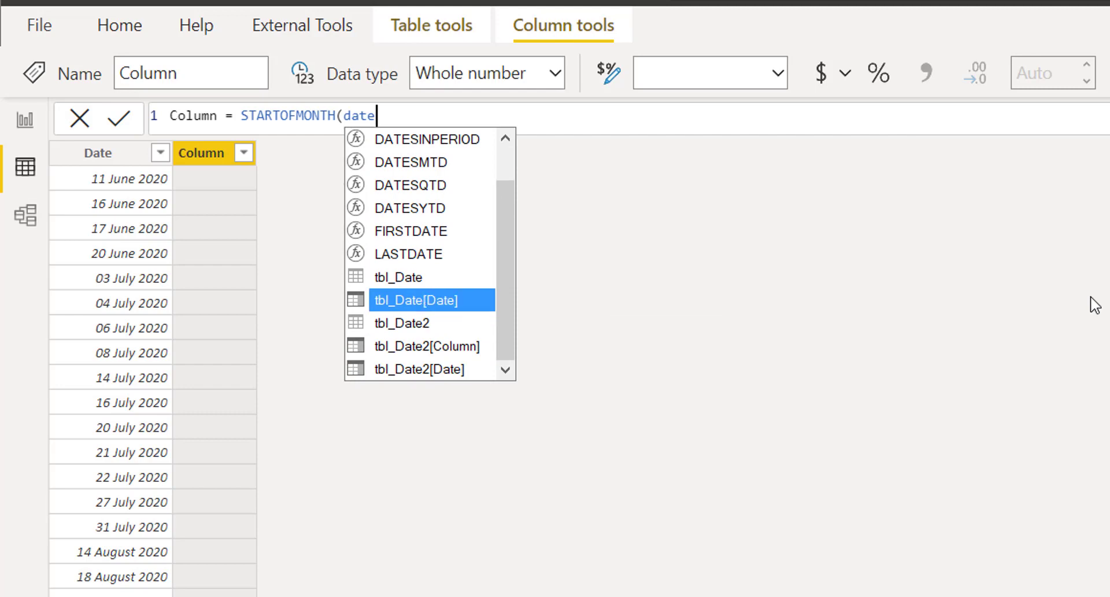
key(Tab)
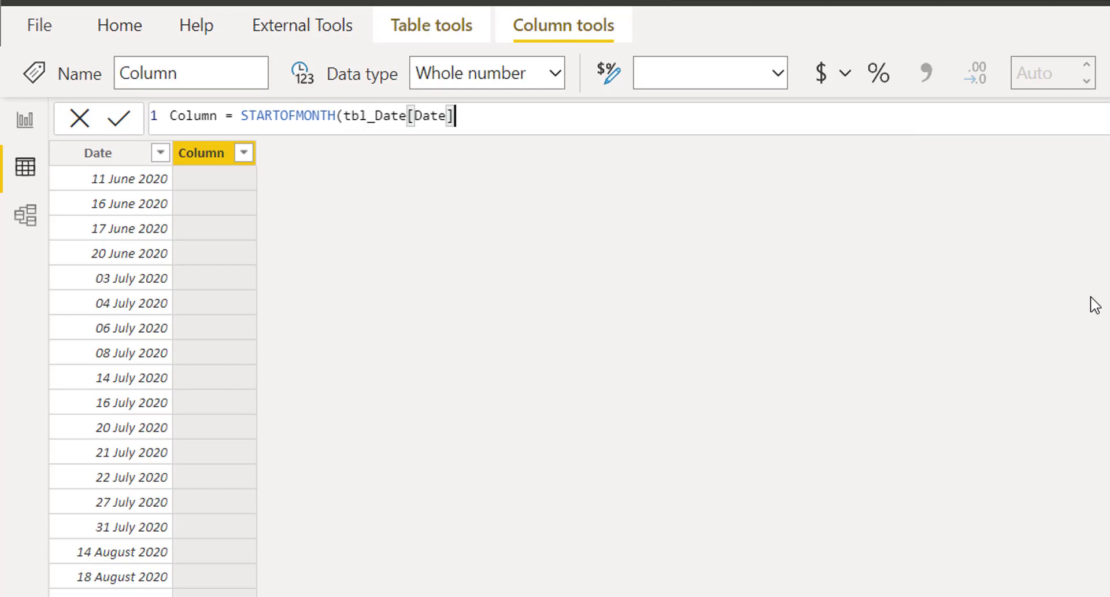
text())
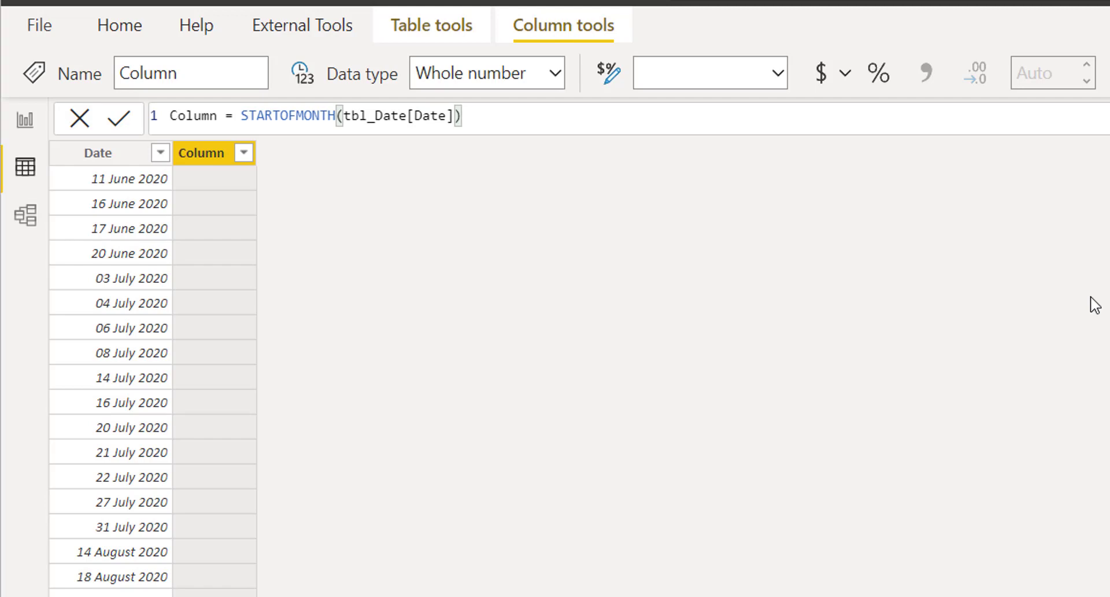
key(Return)
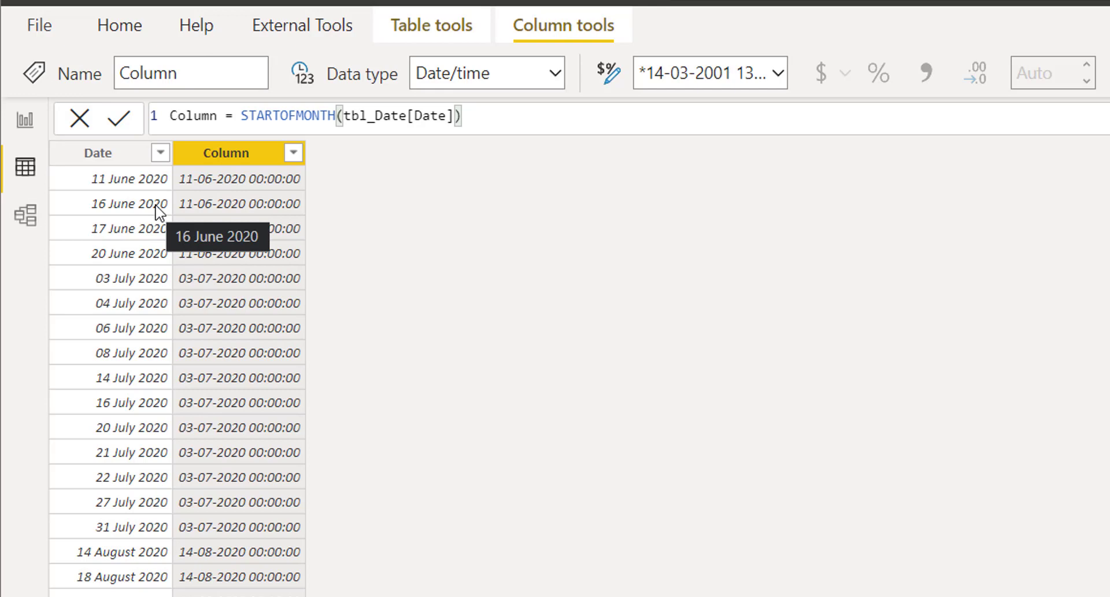
click(112, 153)
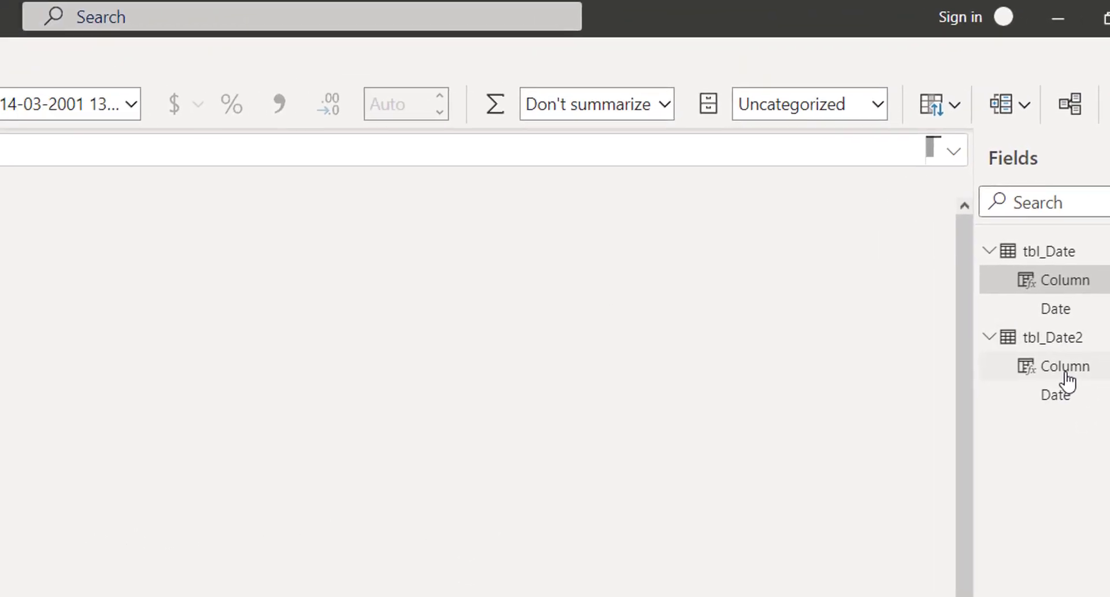
- Switch to tbl_Date2 and check that its Column gives 01-01-2021 and 01-02-2021
click(1066, 373)
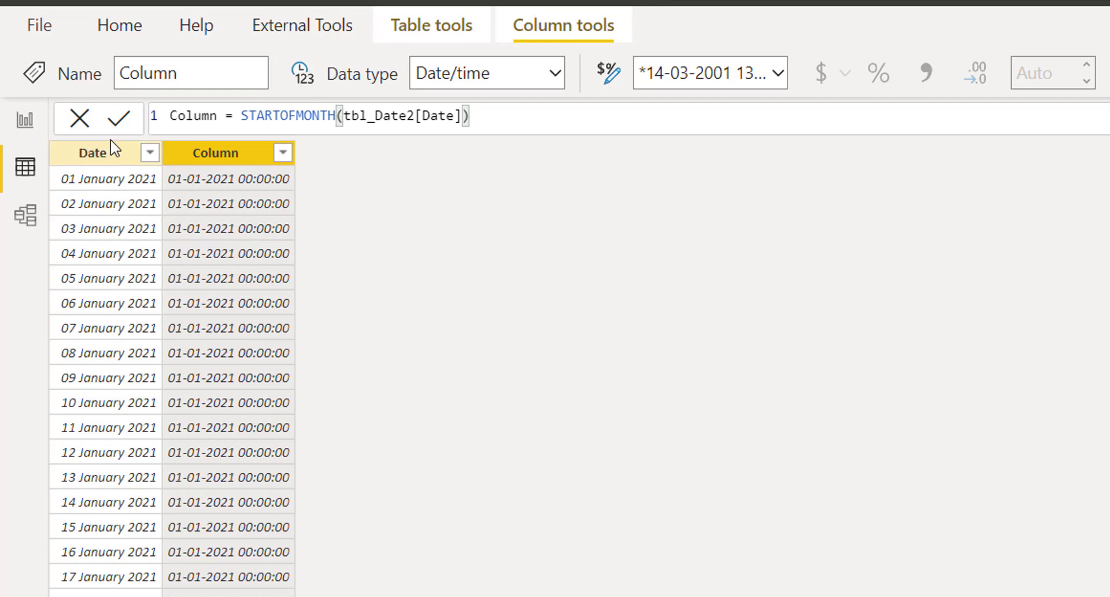
click(112, 154)
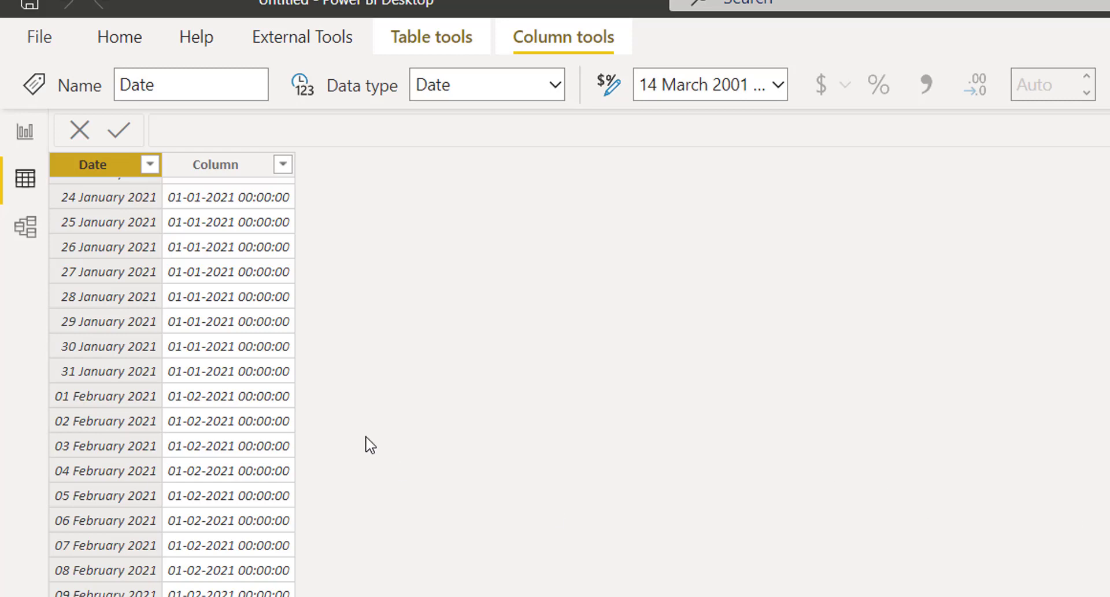
- Scroll back up to the top of the table's rows
scroll(370, 445, up, 8)
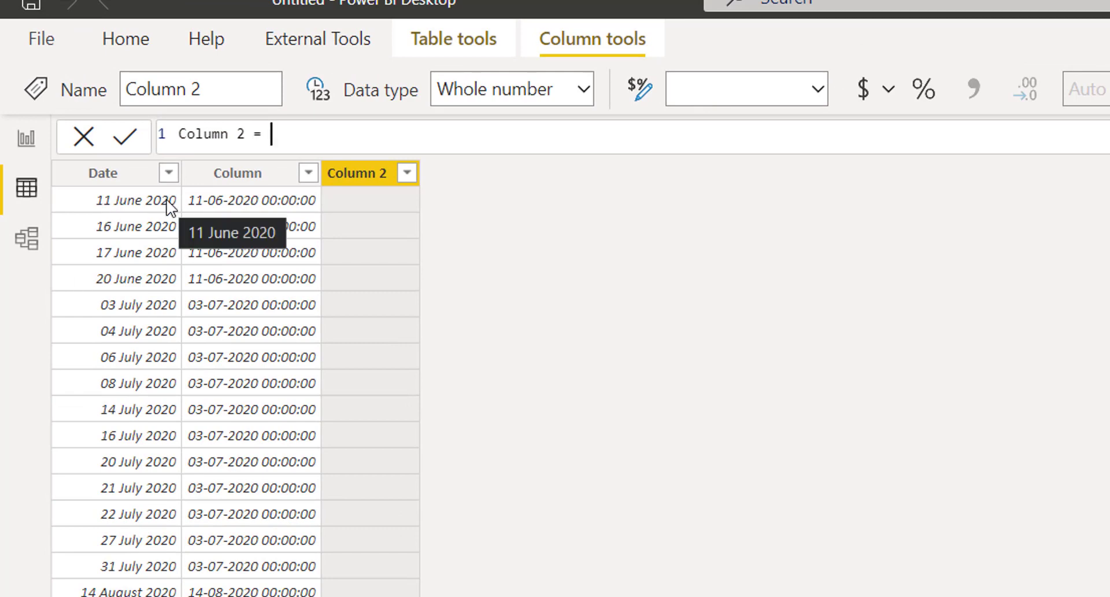
- Enter Column 2 = tbl_Date[Date]-DAY(tbl_Date[Date])+1 and commit it as a Date/time column
text(date)
key(Down)
key(Down)
key(Down)
key(Down)
key(Down)
key(Down)
key(Down)
key(Down)
key(Down)
key(Down)
key(Down)
key(Down)
key(Down)
key(Down)
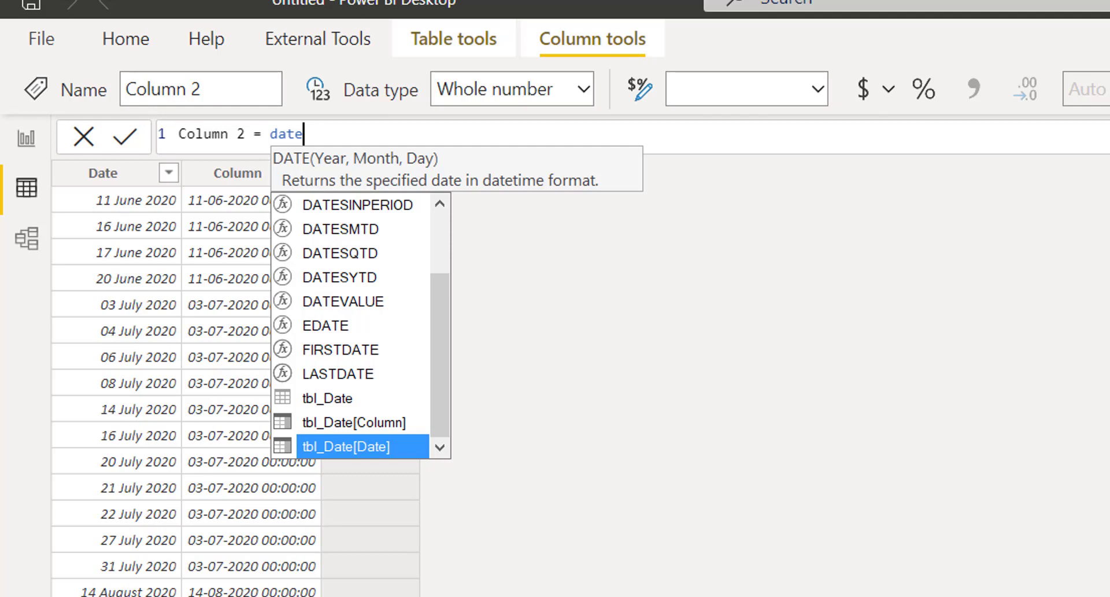
key(Tab)
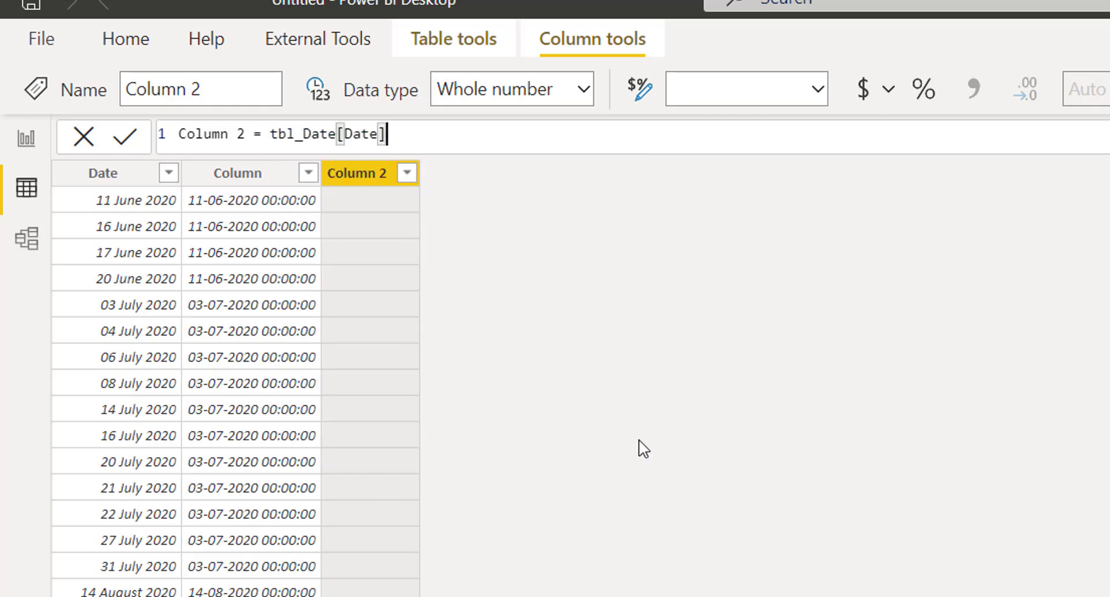
text(-day)
key(Tab)
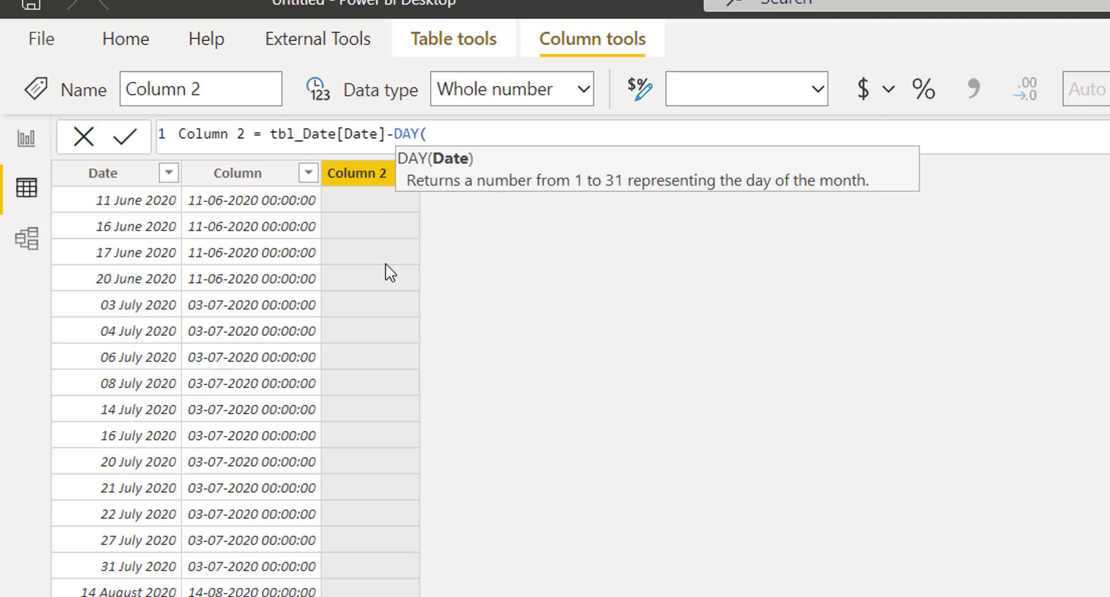
drag(386, 134, 271, 134)
key(ctrl+c)
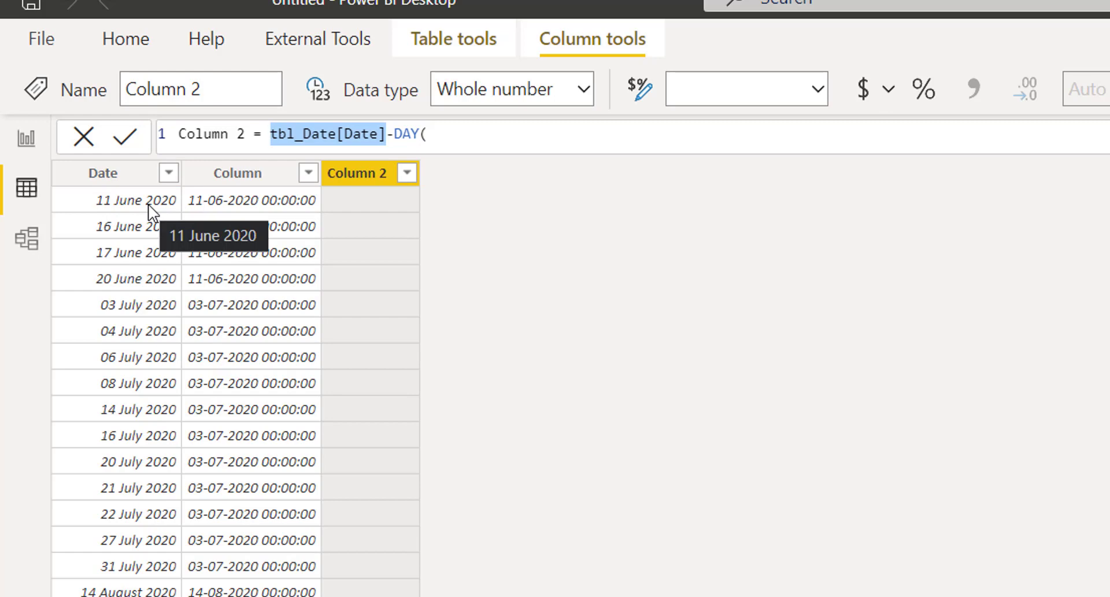
click(441, 134)
key(ctrl+v)
text()+)
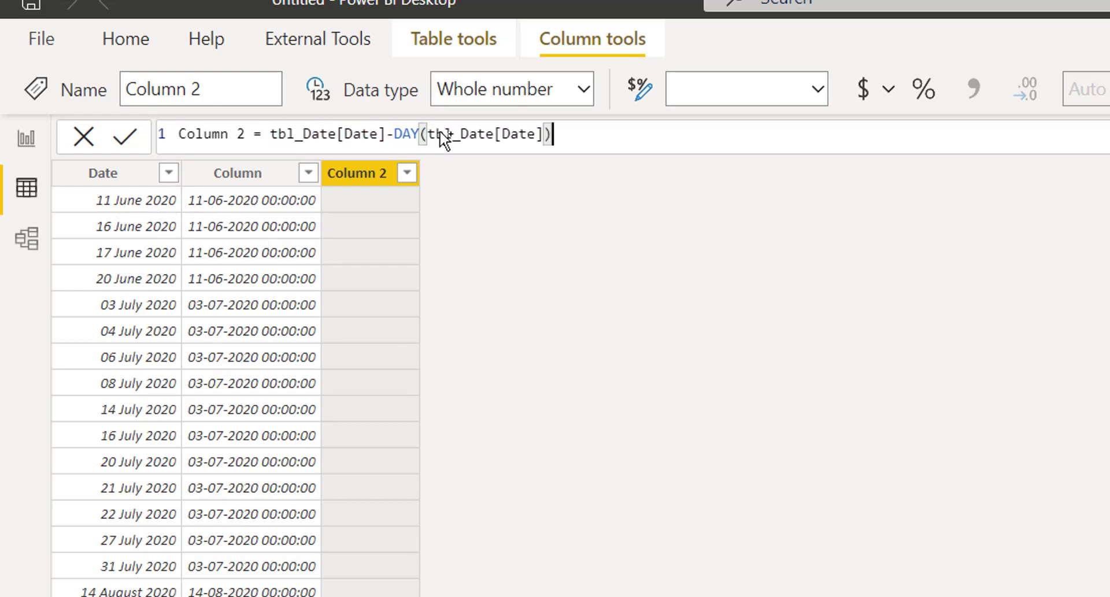
text(1)
key(Return)
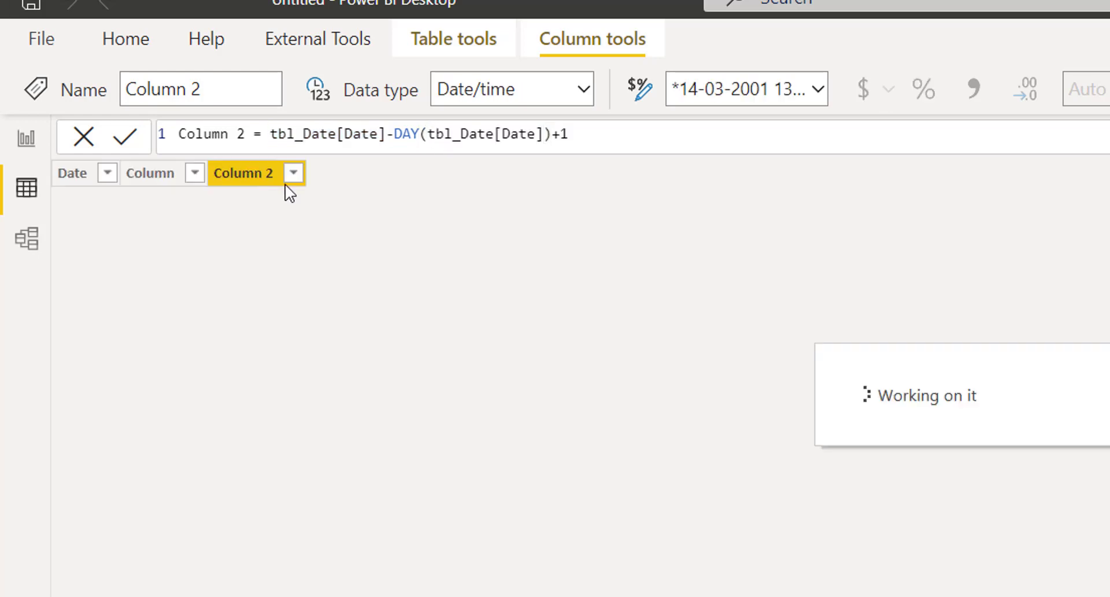